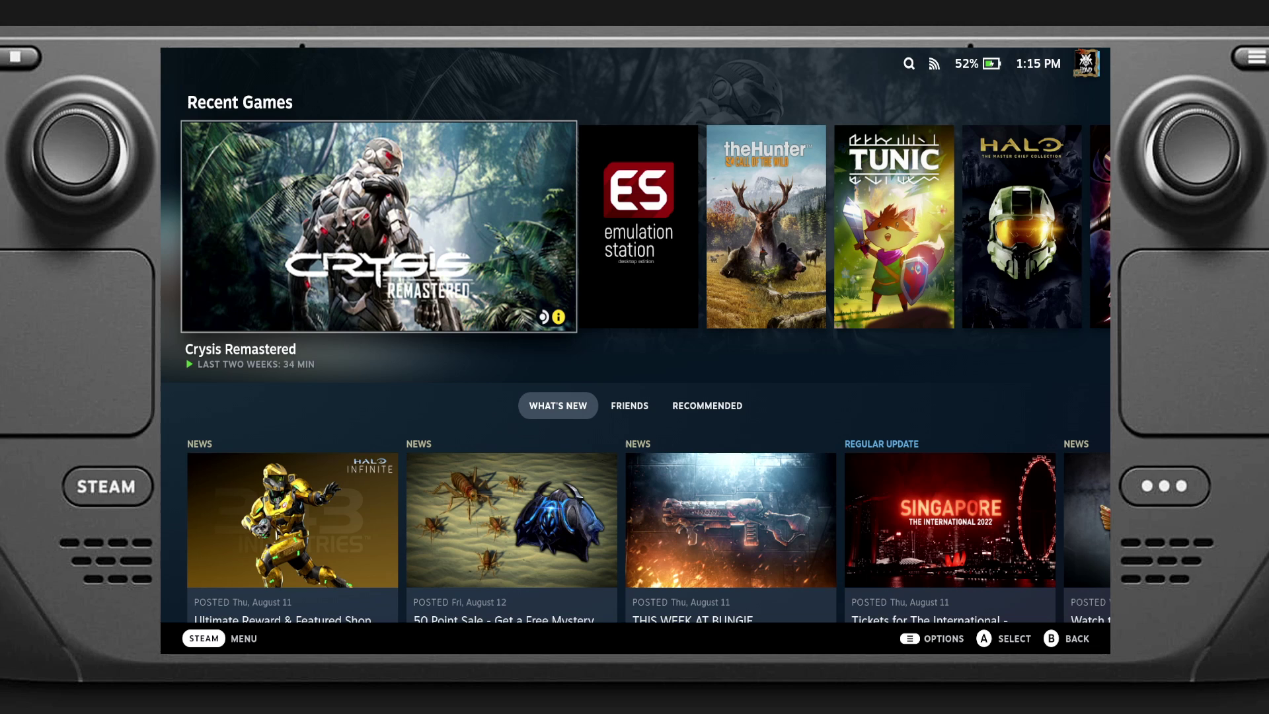
- From the Steam menu's Power options, choose Switch to Desktop
key(super)
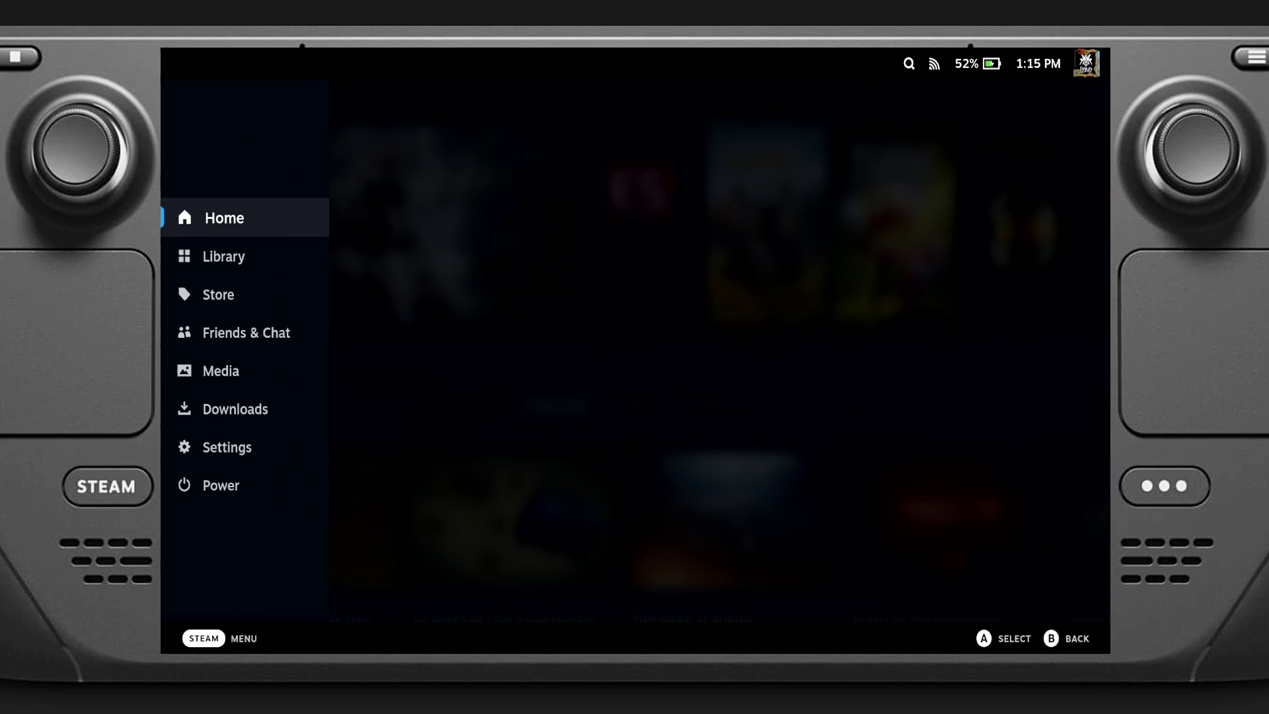
key(Down)
key(Down)
key(Down)
key(Down)
key(Down)
key(Down)
key(Down)
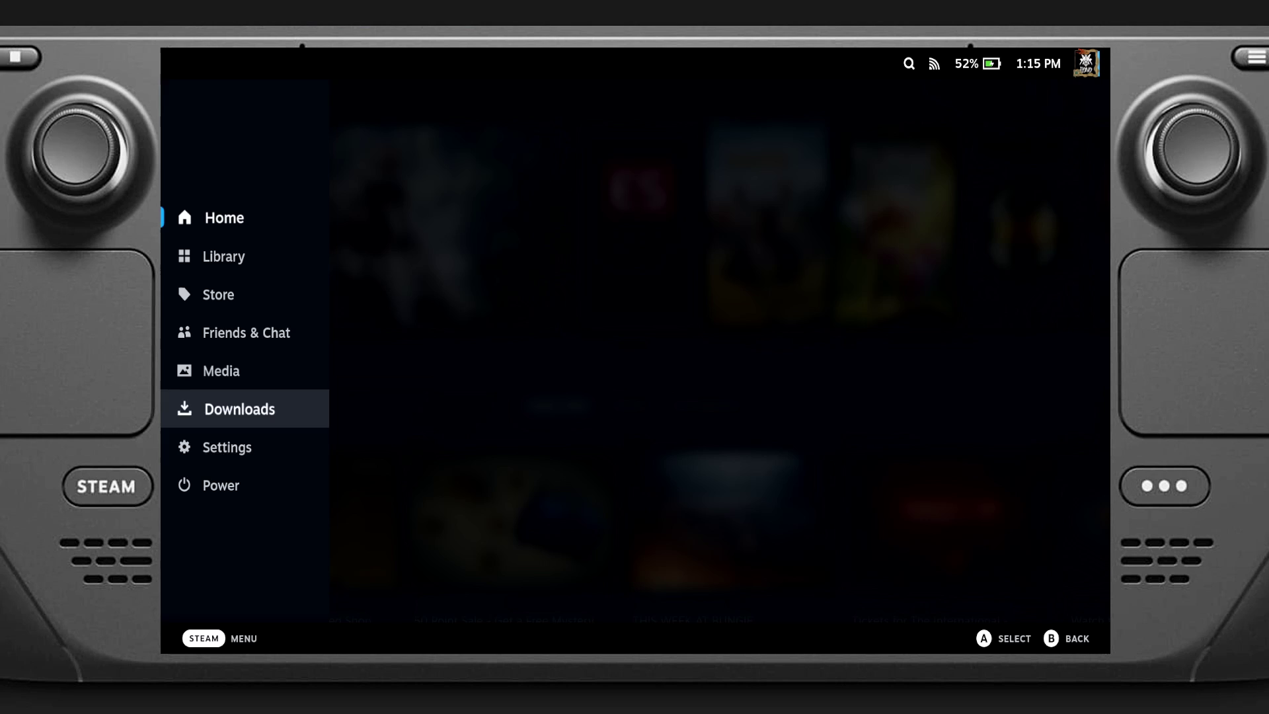
key(Return)
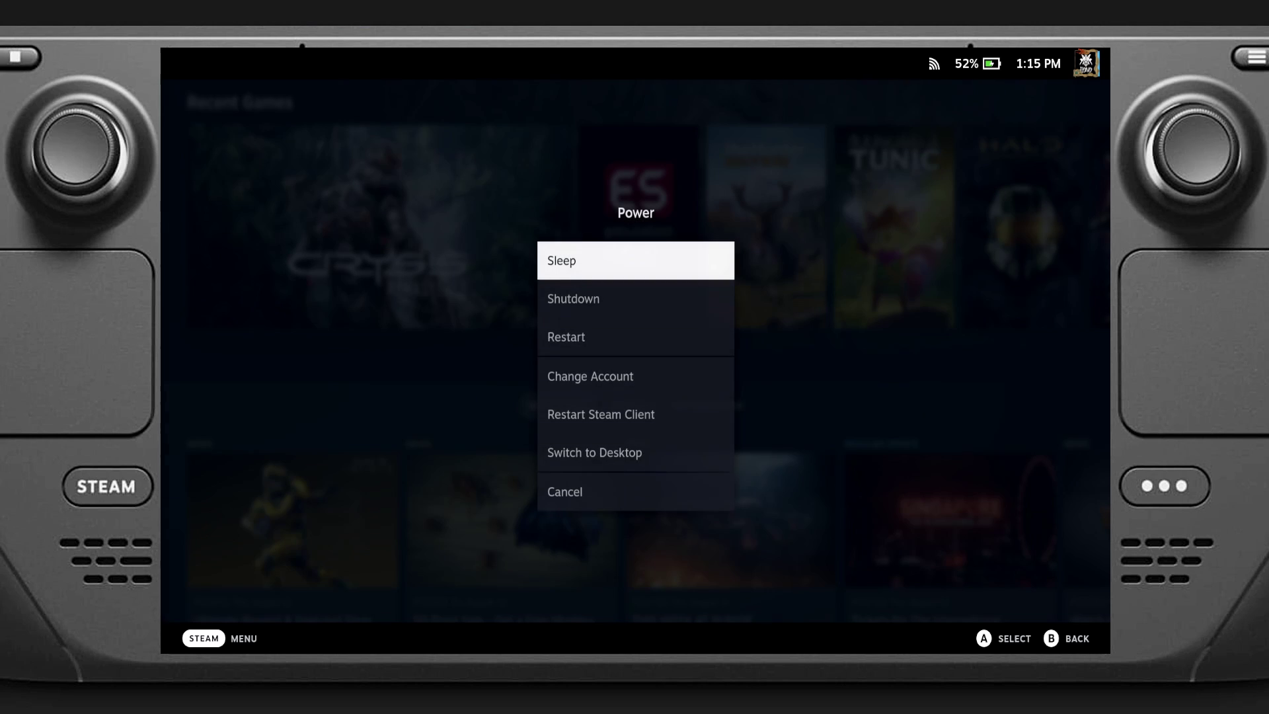
key(Down)
key(Down)
key(Down)
key(Down)
key(Down)
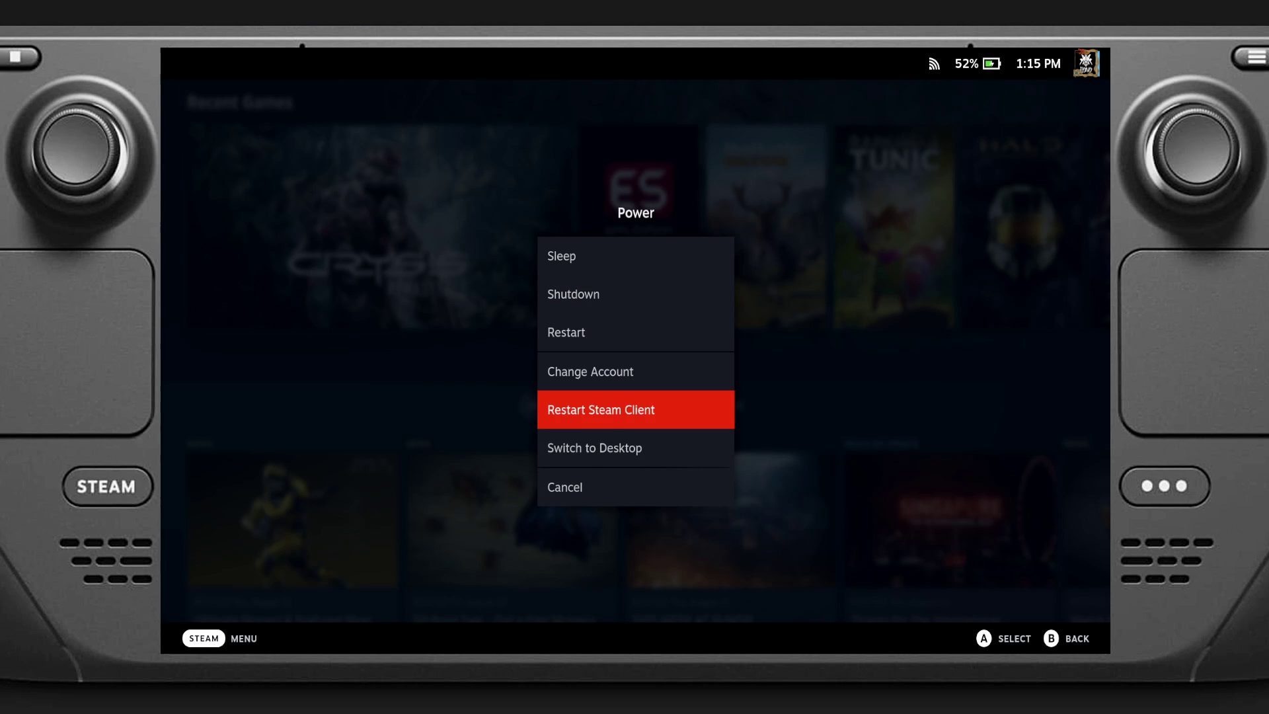
key(Return)
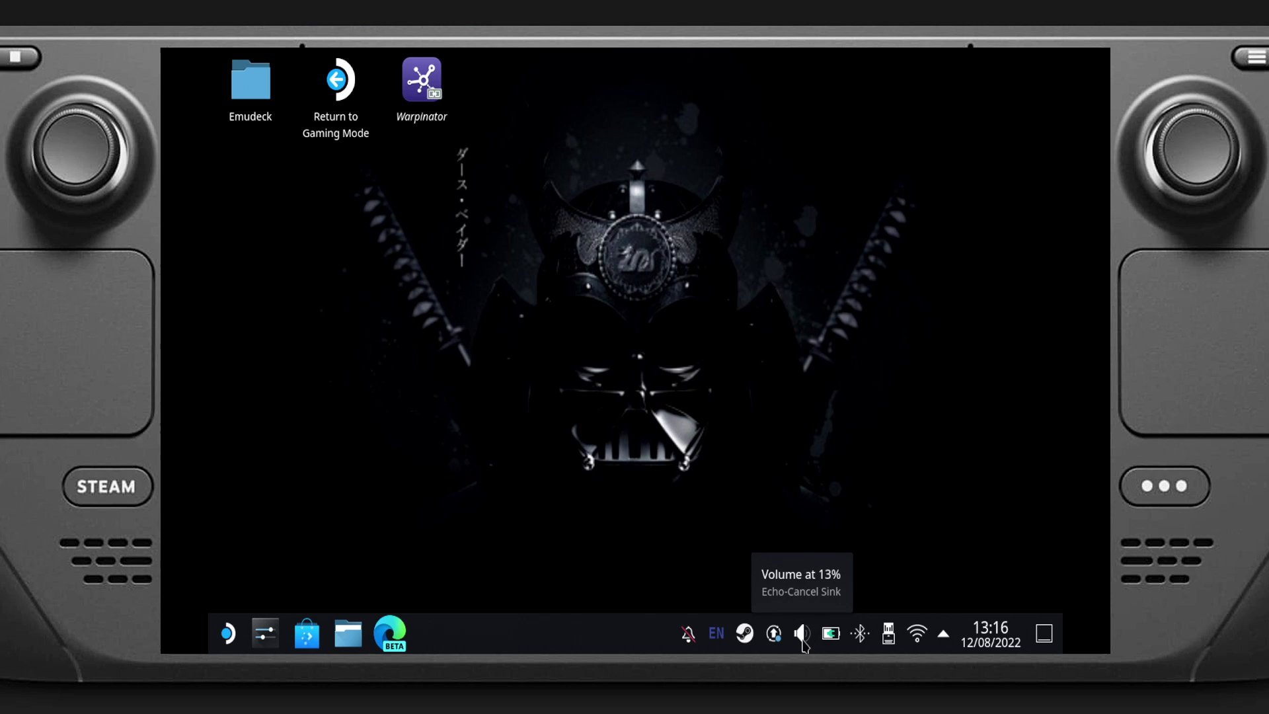
- Drag the Echo-Cancel Sink slider in the tray audio panel from 13% to about 60%
click(803, 640)
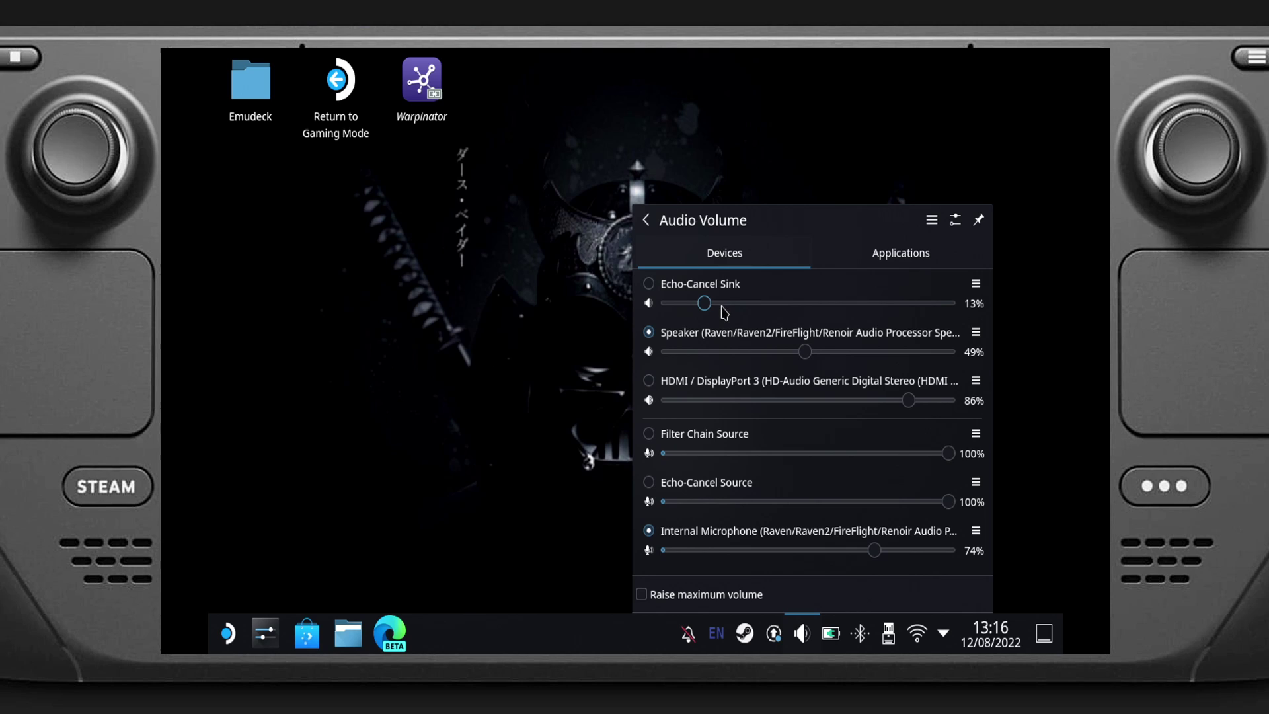
drag(707, 305, 837, 312)
- Close the audio volume panel, then open and dismiss the application launcher
click(475, 360)
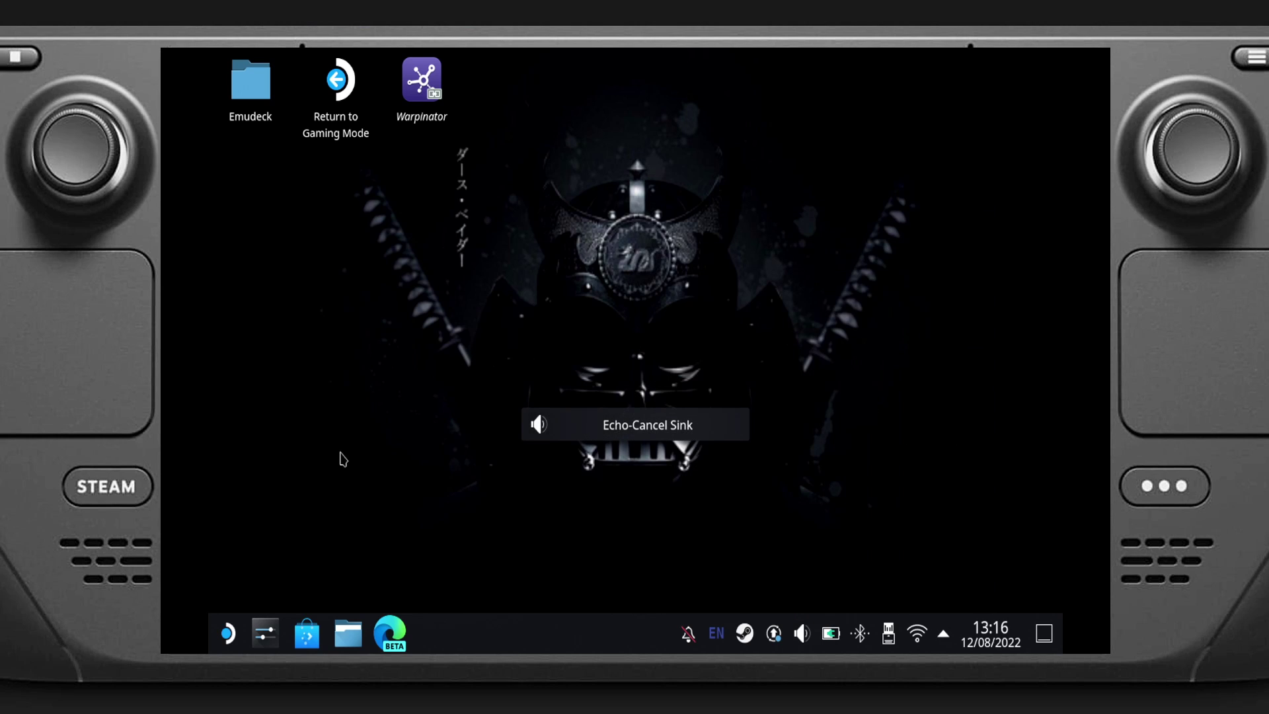
click(229, 638)
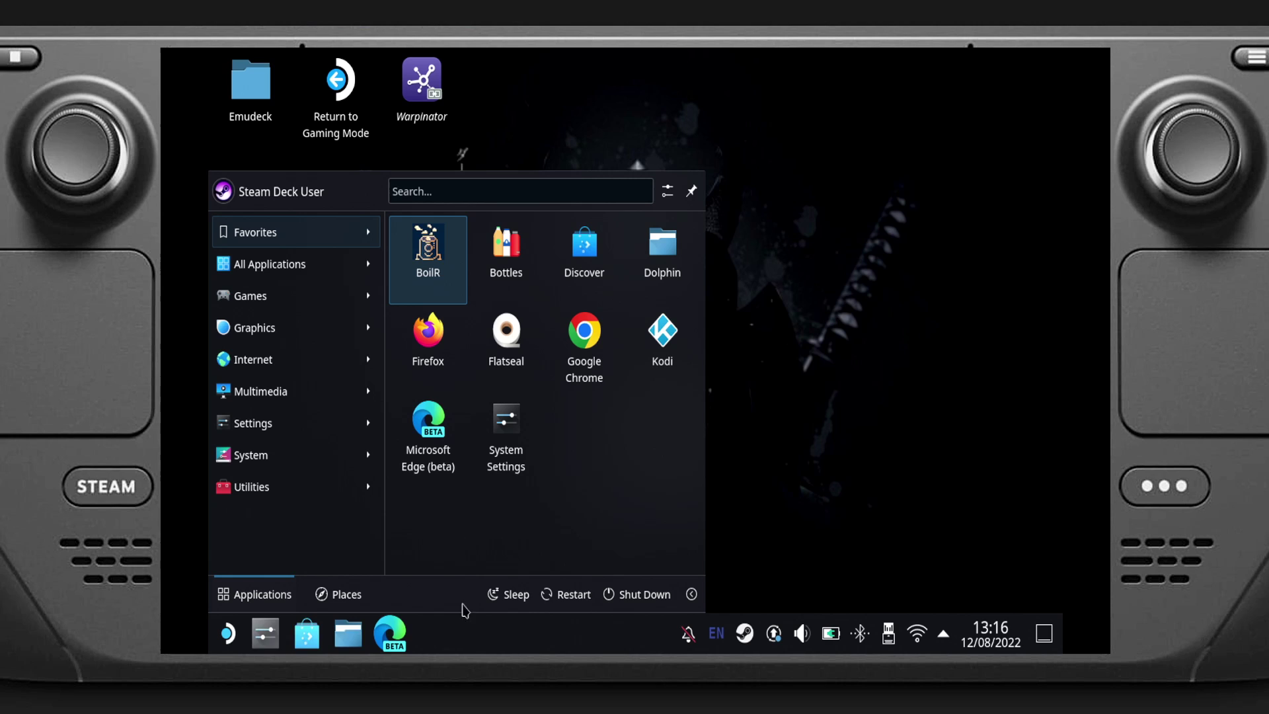
key(Escape)
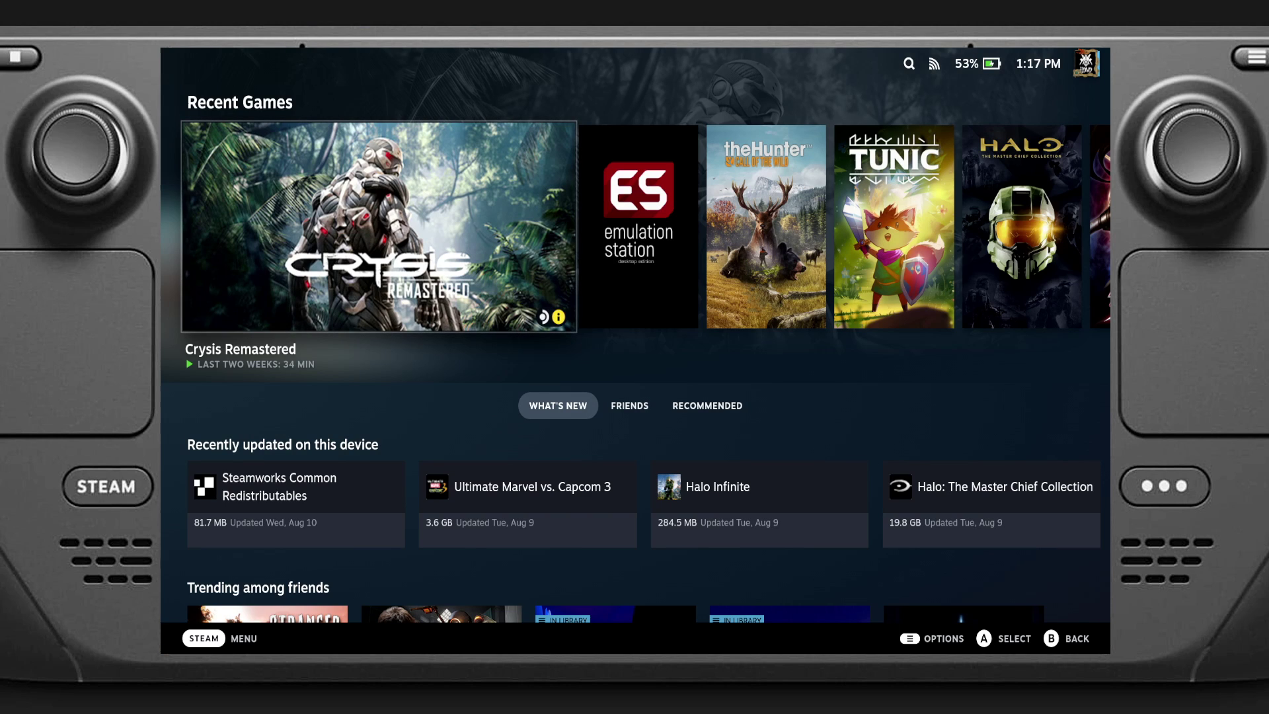
- Launch Crysis Remastered from its game page, raising the system volume twice while it loads
key(Return)
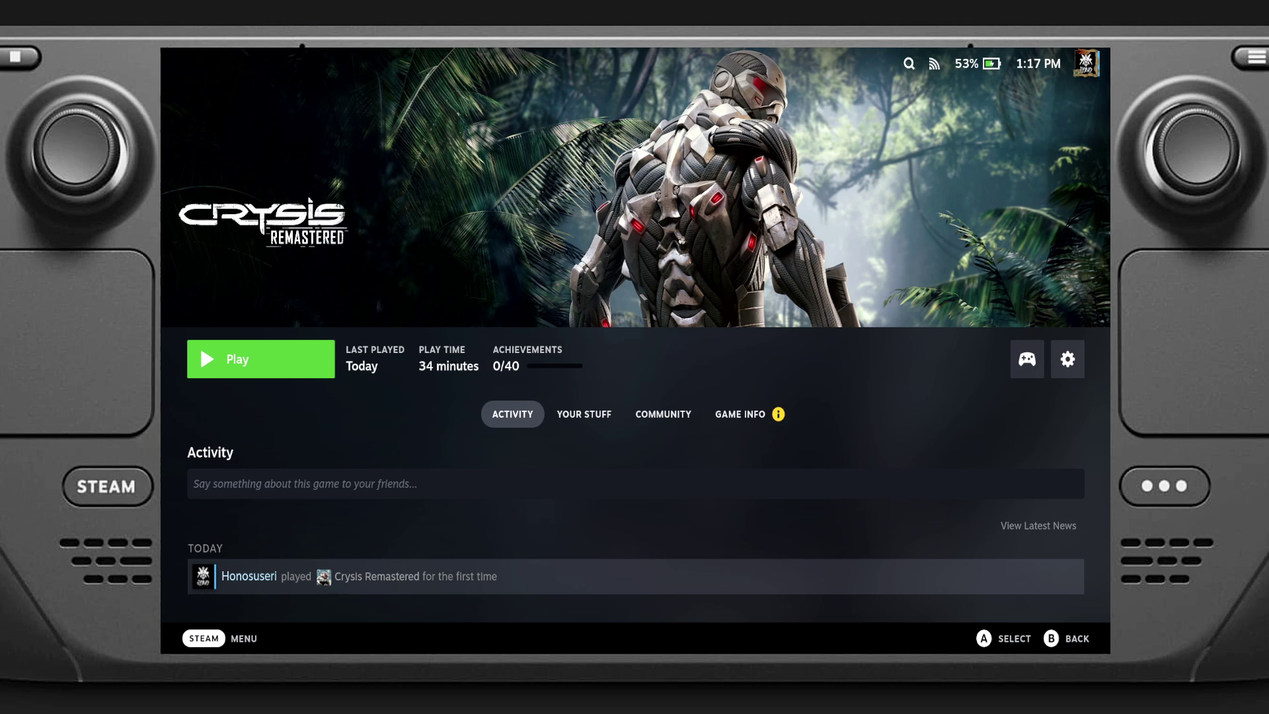
key(Return)
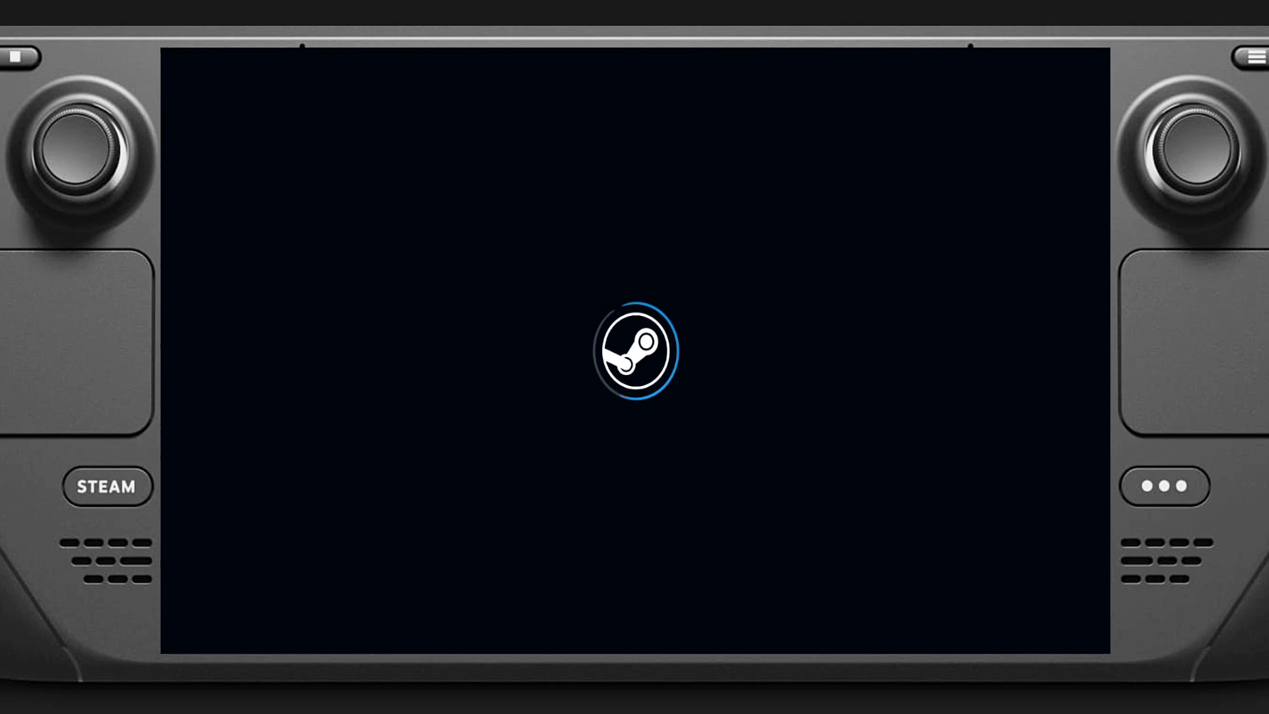
key(XF86AudioRaiseVolume)
key(XF86AudioRaiseVolume)
key(XF86AudioRaiseVolume)
key(XF86AudioRaiseVolume)
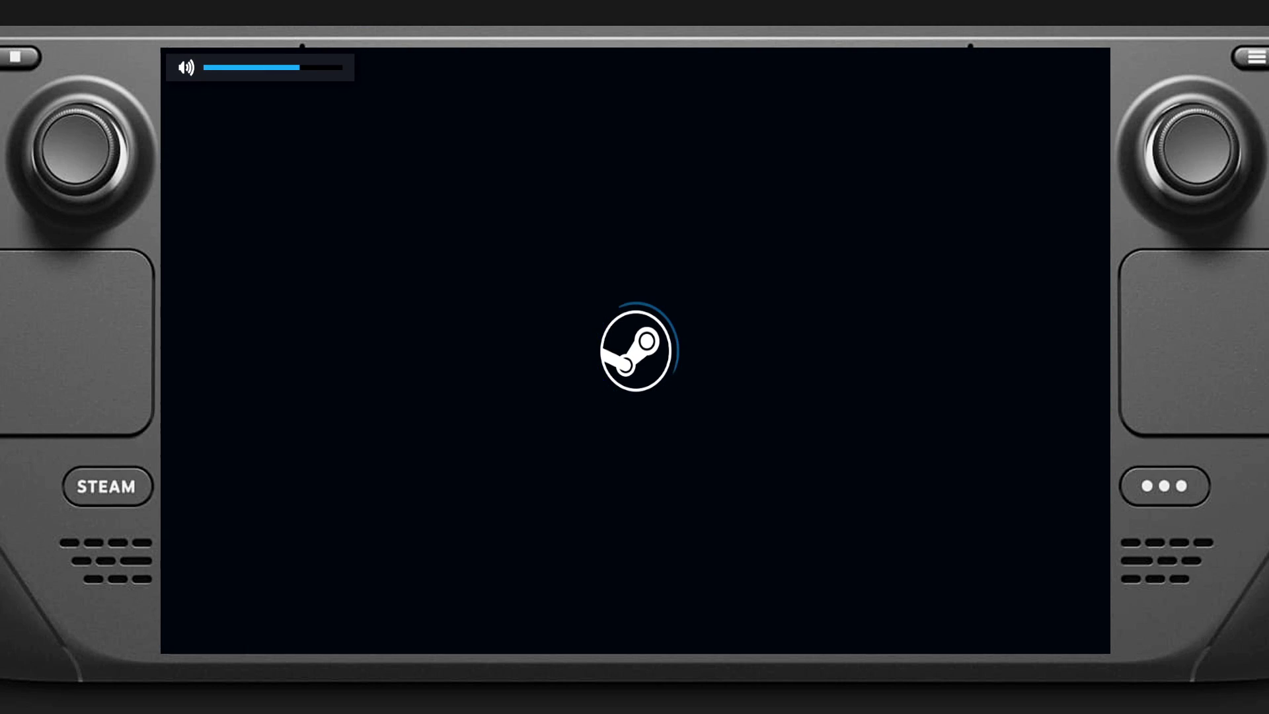
key(XF86AudioRaiseVolume)
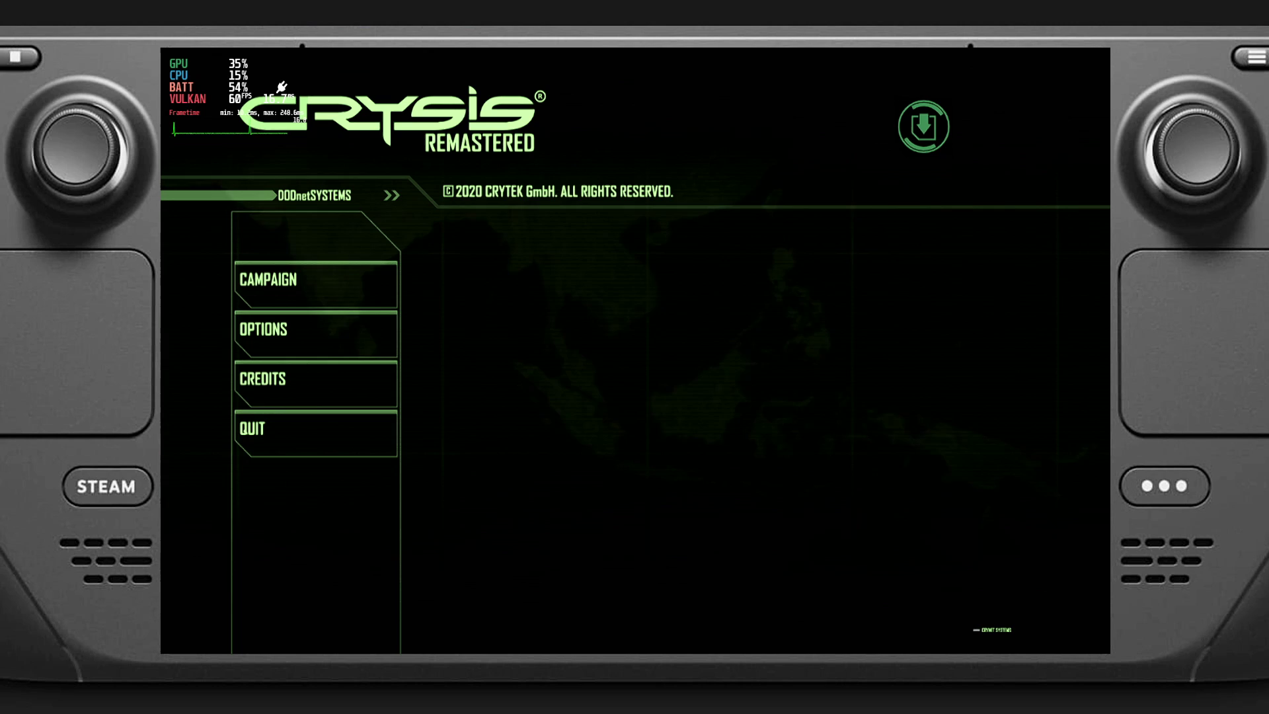
- Get past the autosave notice and continue the saved campaign
key(Return)
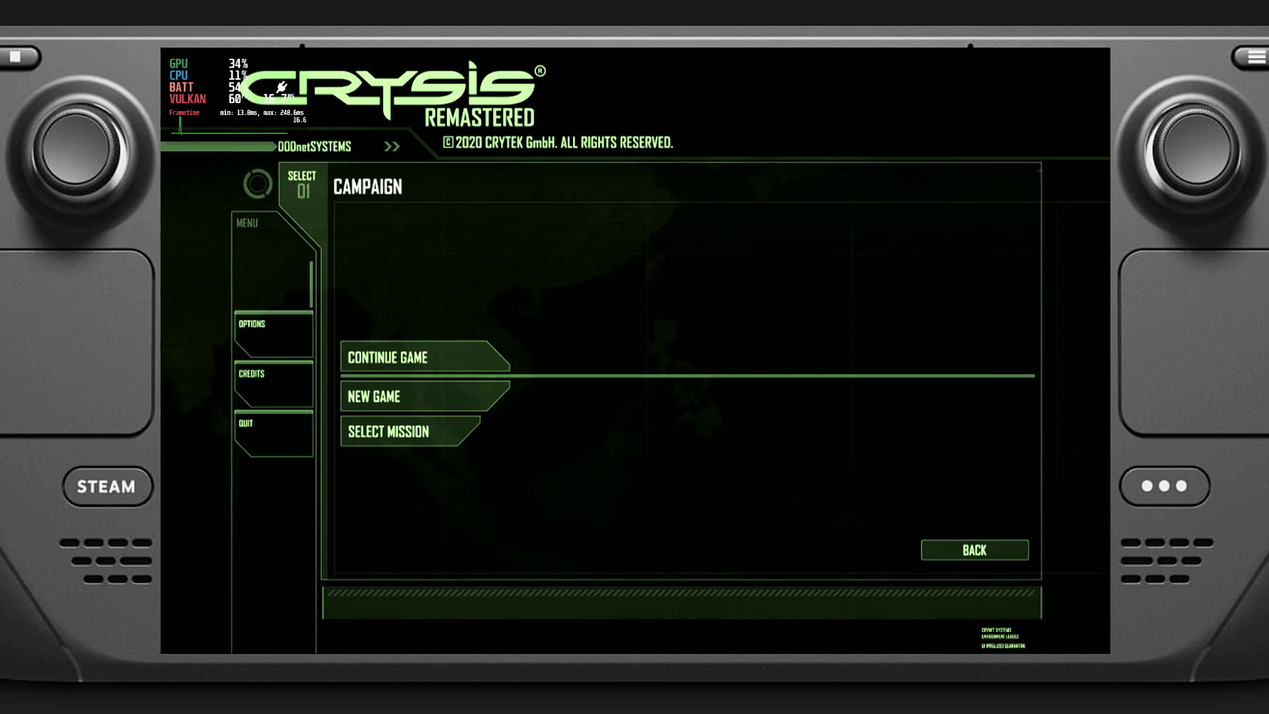
key(Return)
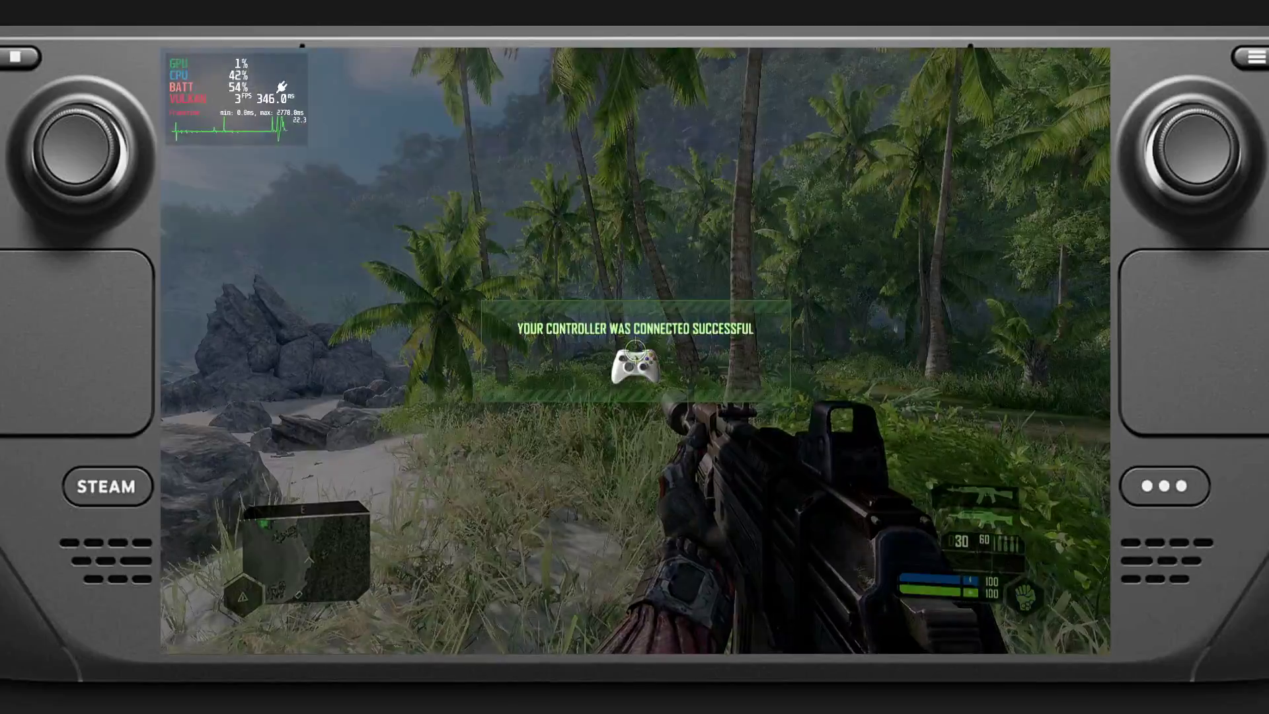
- Toggle the suit's armor mode on and off, raise the volume, and turn on cloak
key(q)
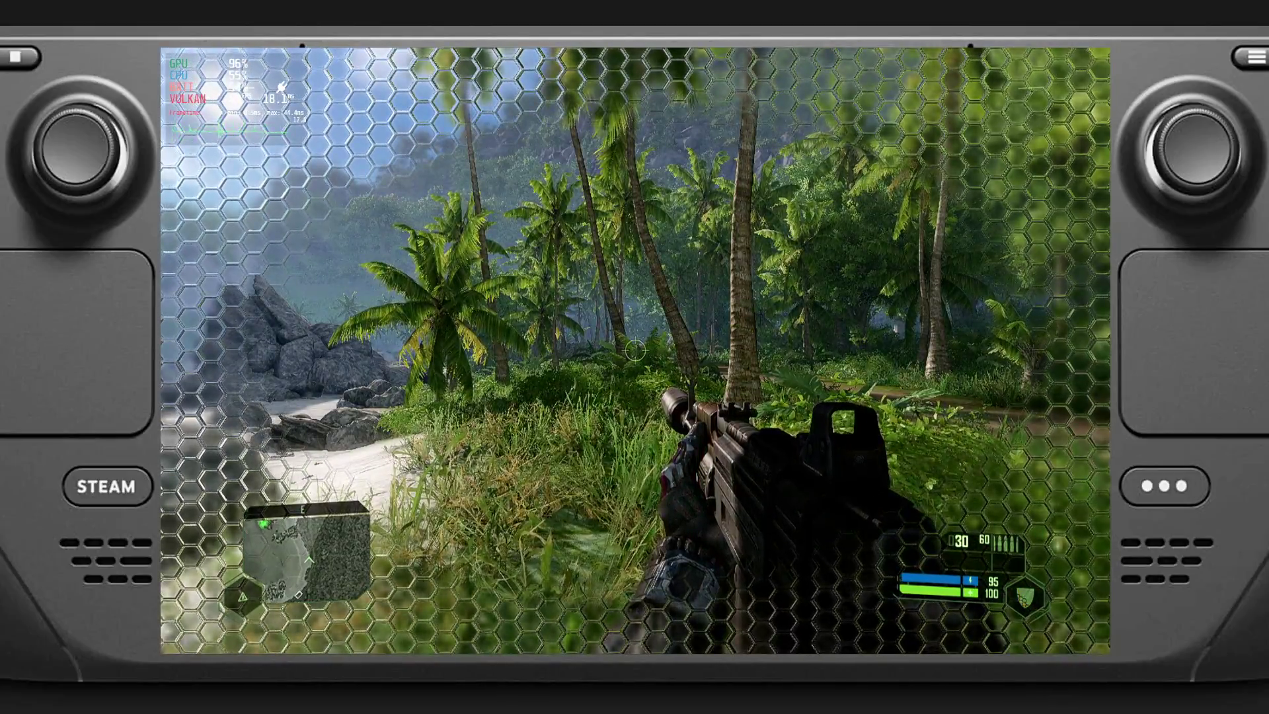
key(q)
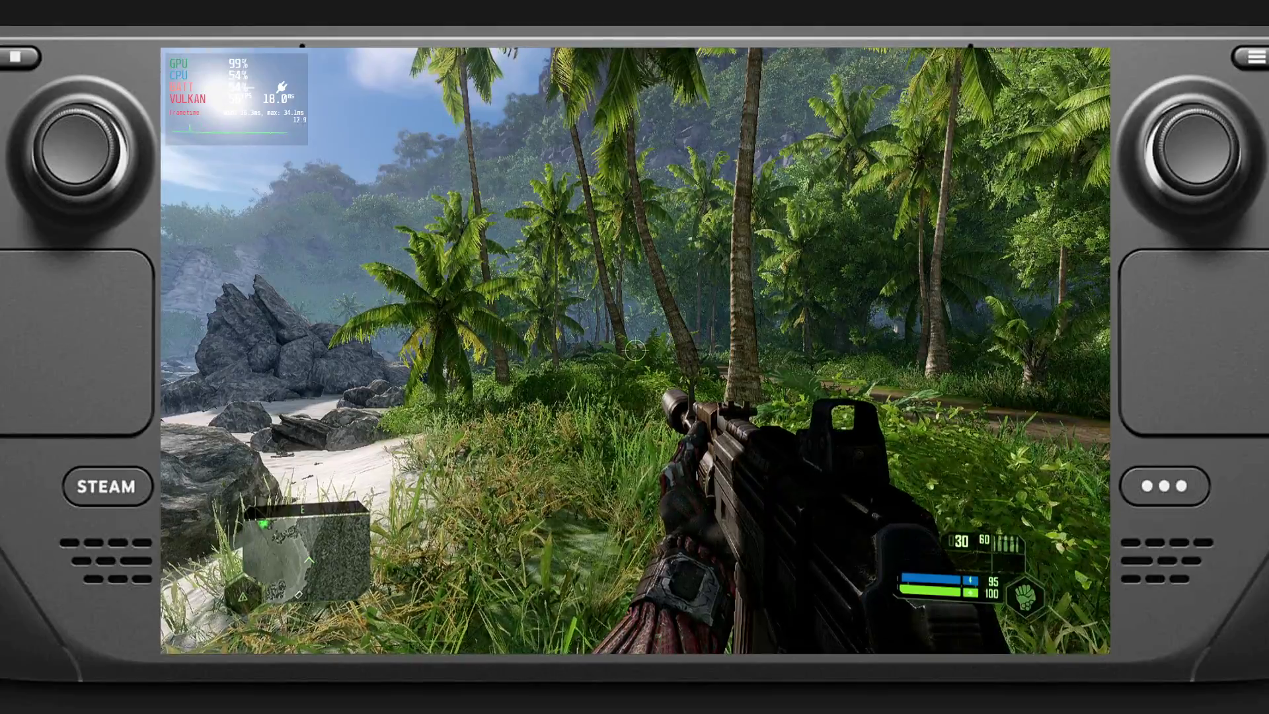
key(XF86AudioRaiseVolume)
key(e)
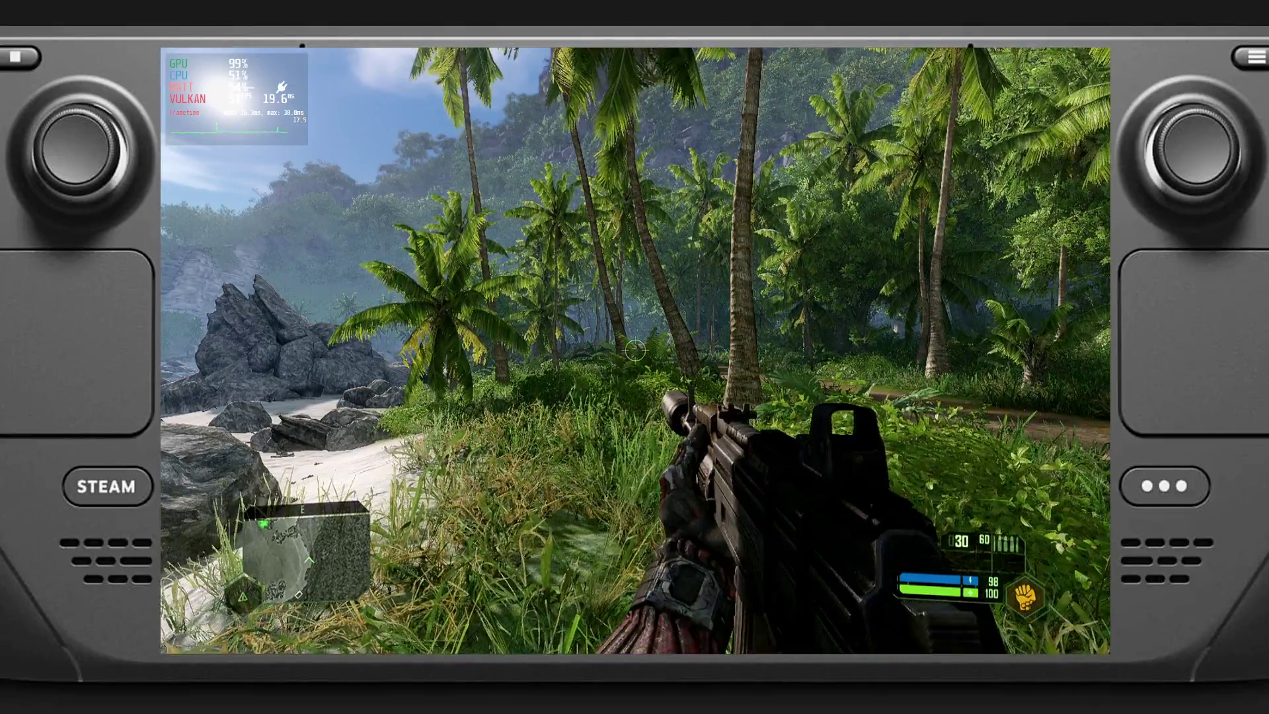
- Remove the rifle's silencer in the attachment menu and fire two shots
key(c)
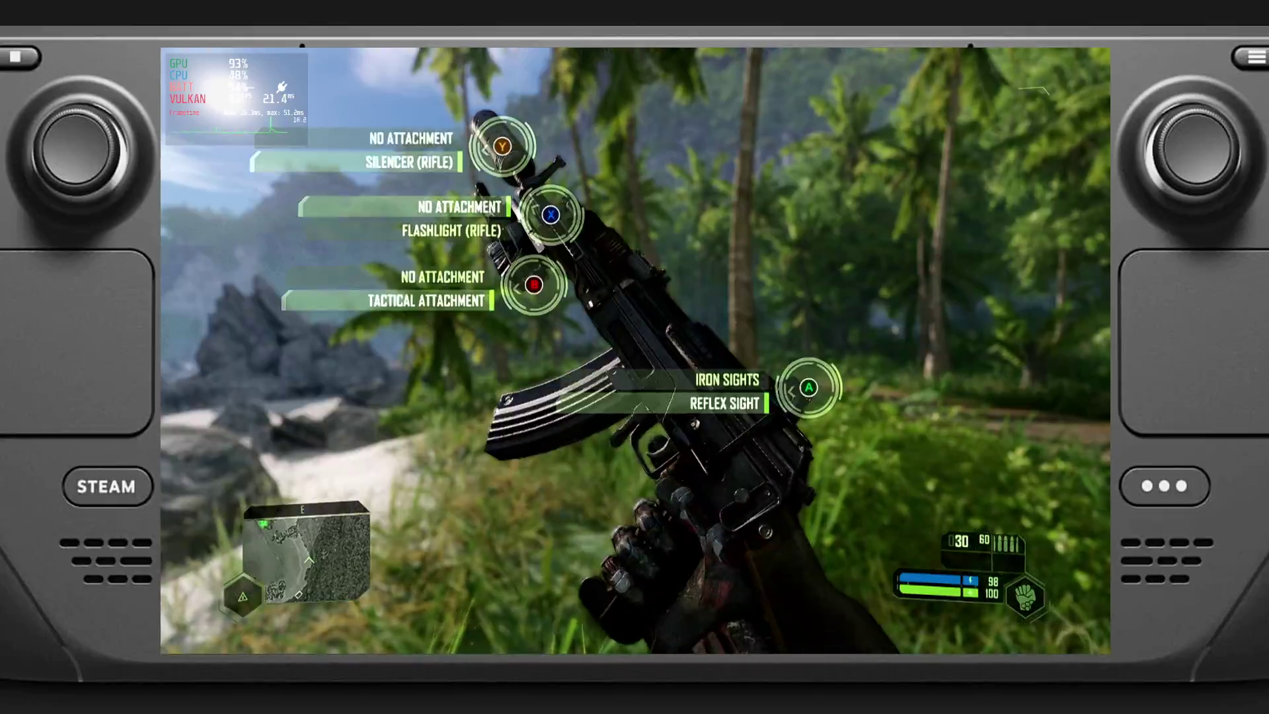
key(y)
key(c)
click(635, 350)
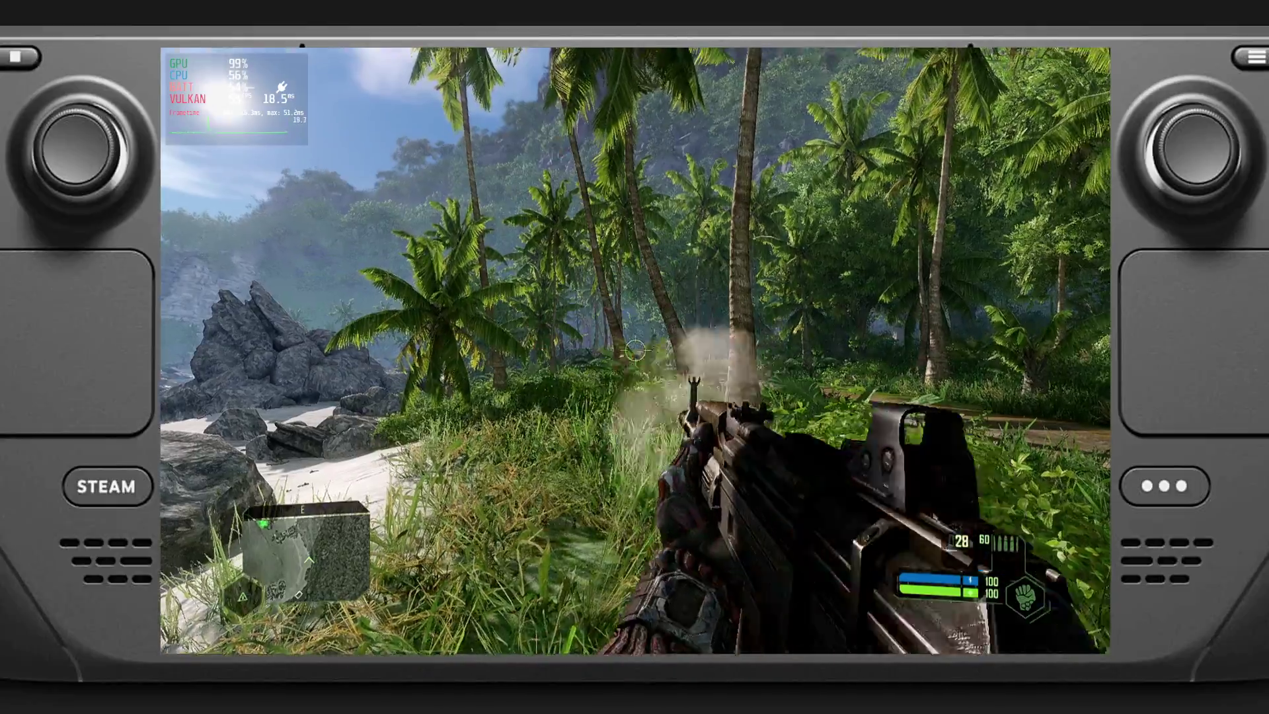
click(635, 351)
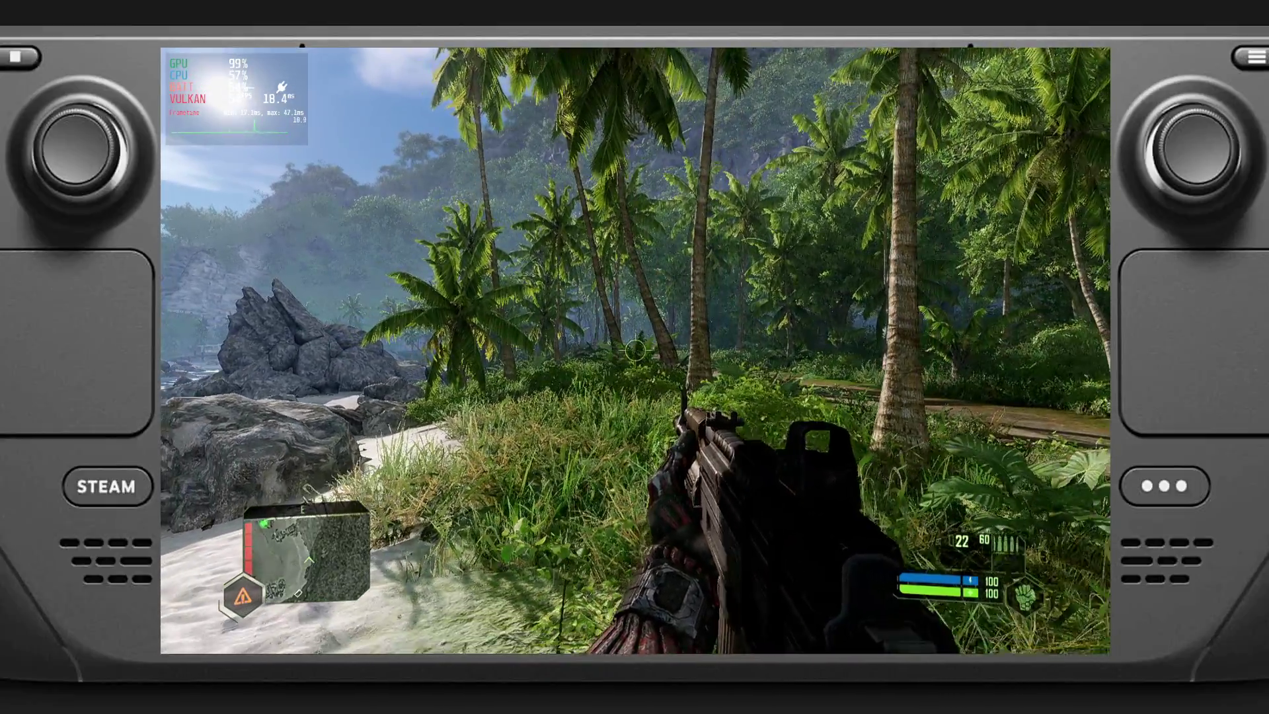
- Re-engage cloak, lower the system volume two steps, and fire three more bursts
key(e)
key(XF86AudioLowerVolume)
key(XF86AudioLowerVolume)
key(XF86AudioLowerVolume)
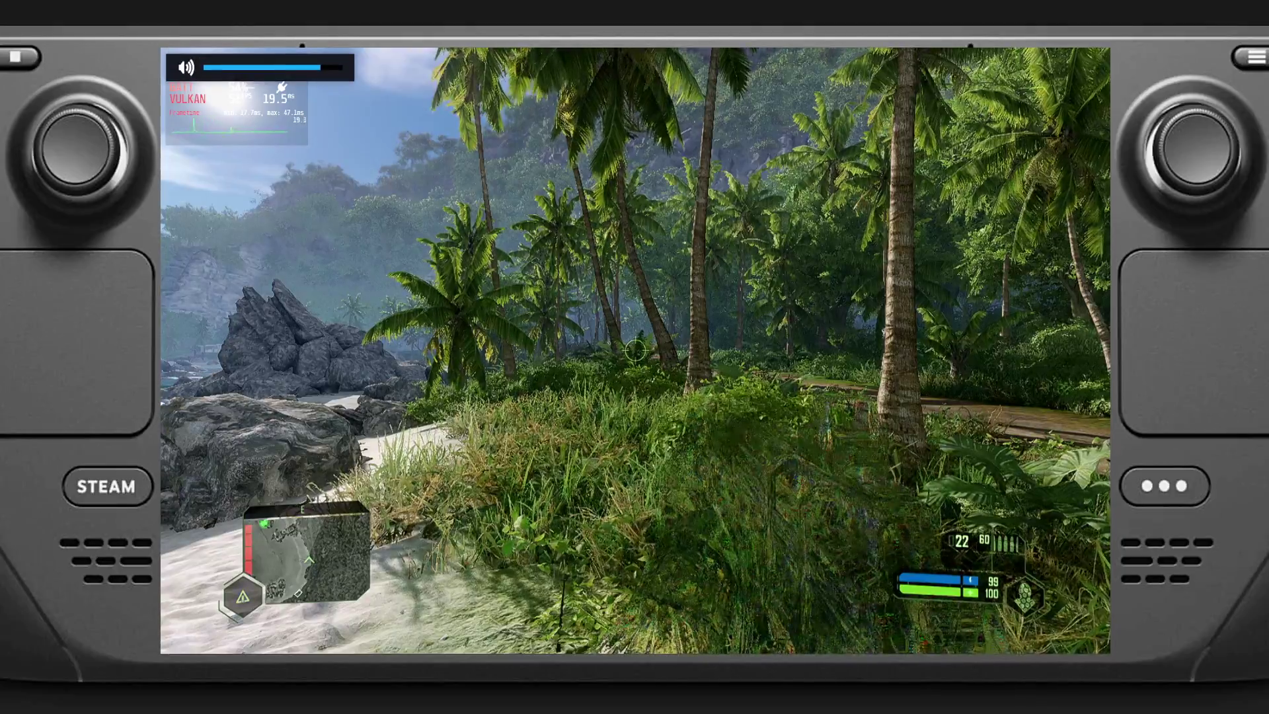
key(XF86AudioLowerVolume)
key(XF86AudioLowerVolume)
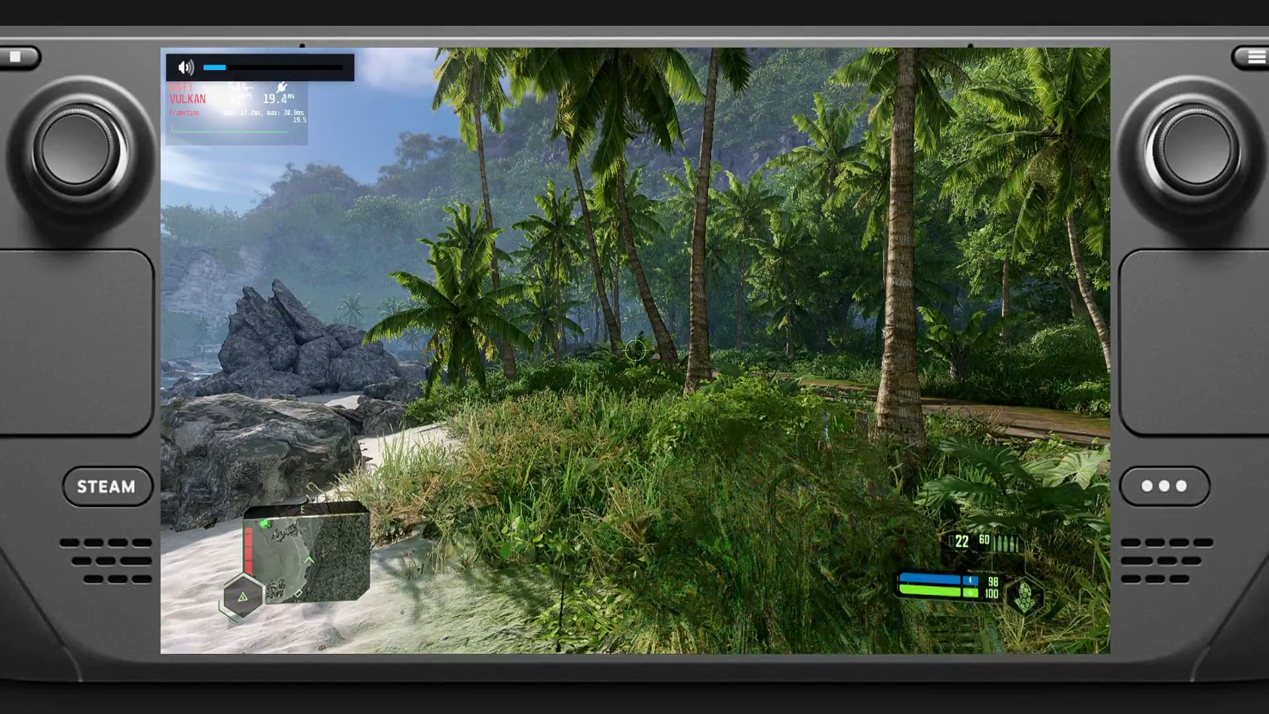
click(636, 351)
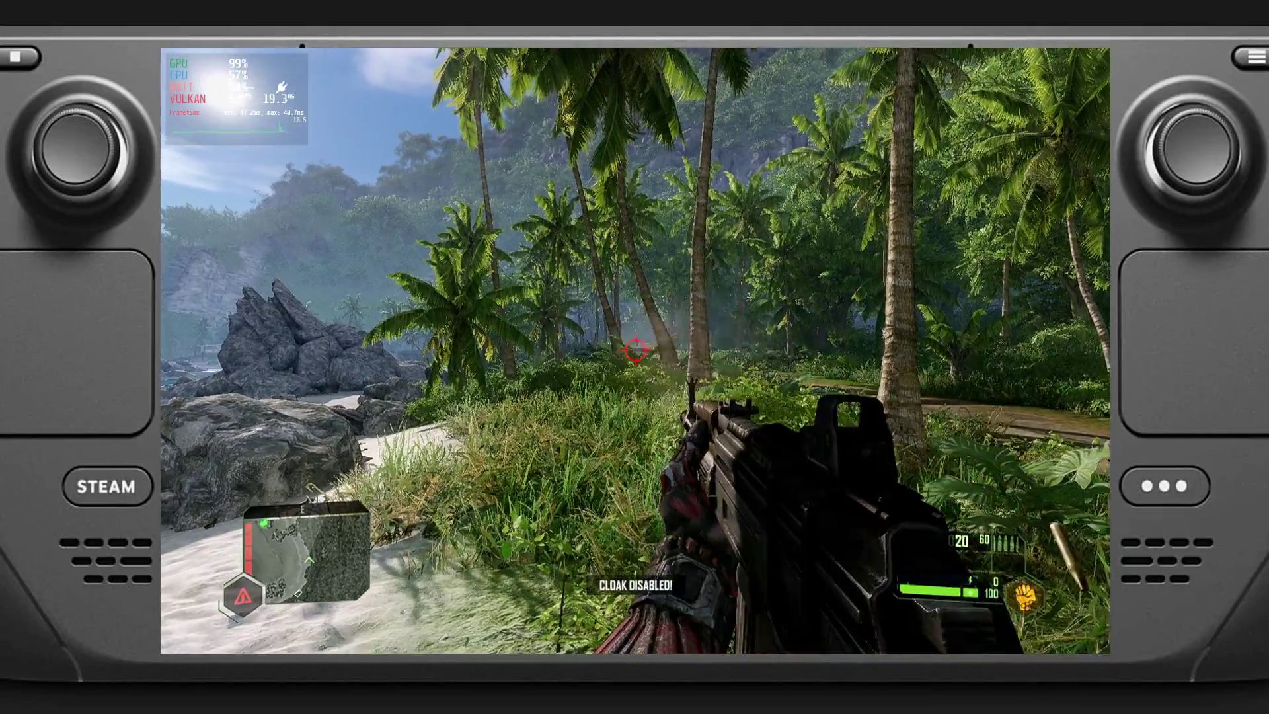
click(635, 350)
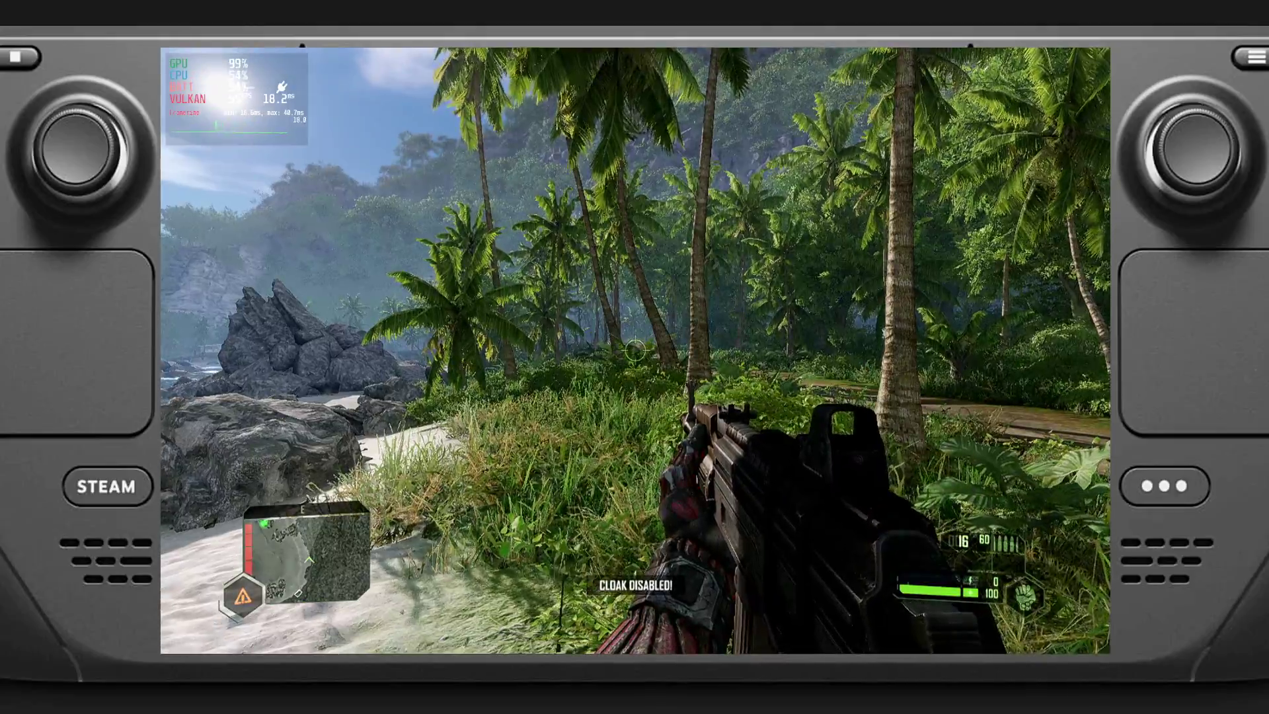
click(635, 351)
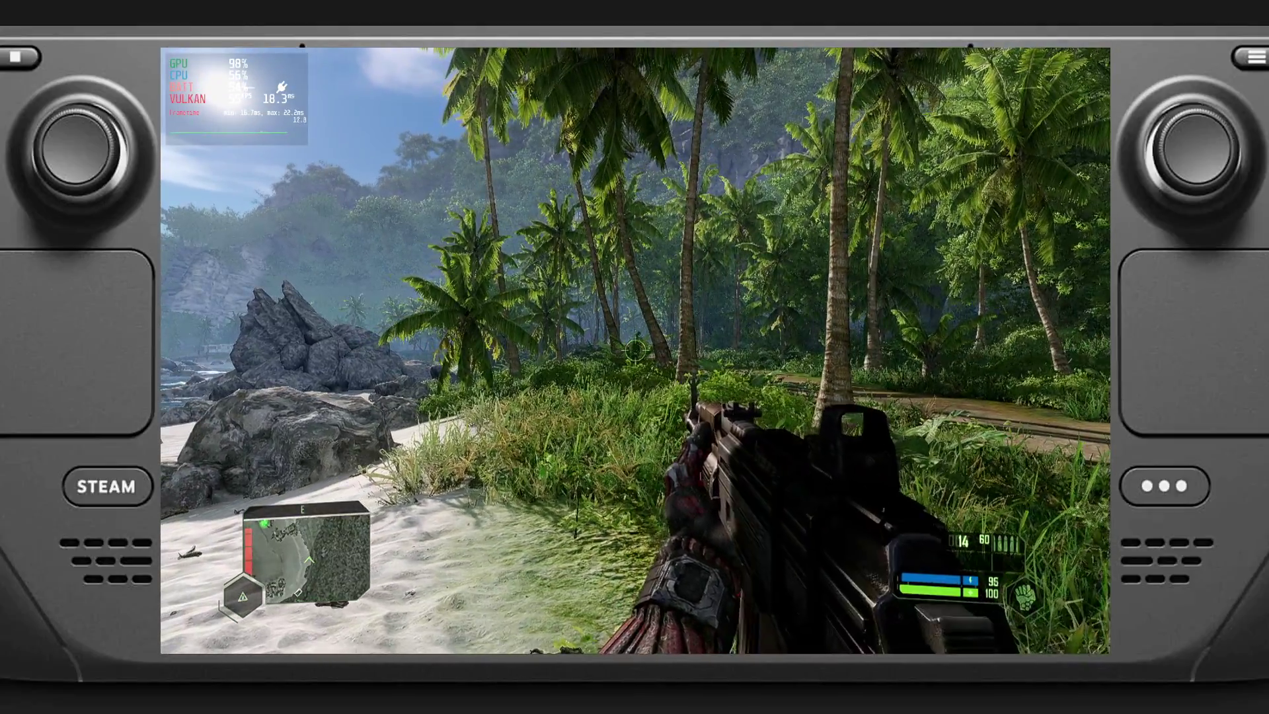
- Pause Crysis Remastered with Escape
key(Escape)
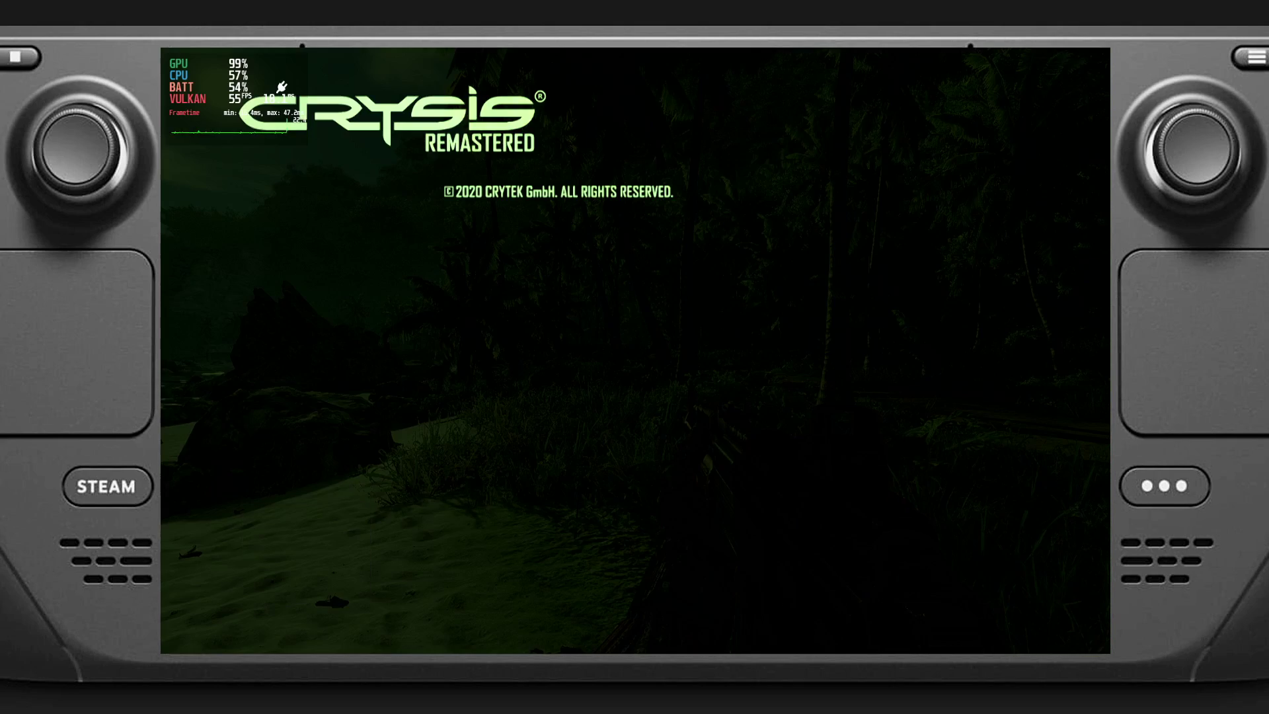